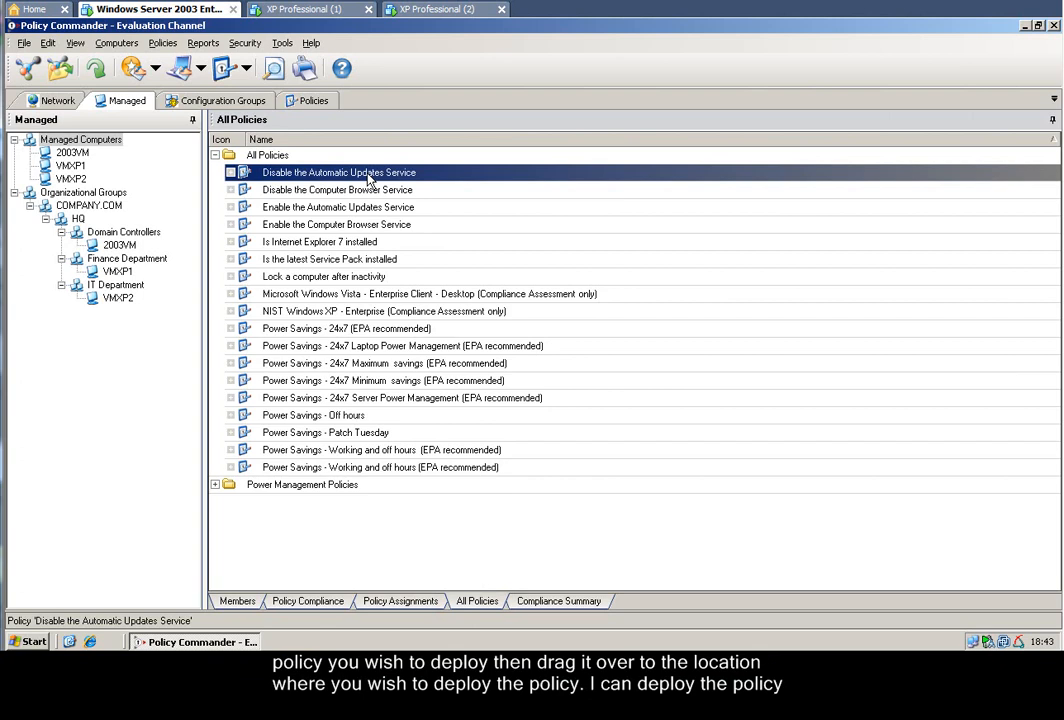
Assign the Disable the Automatic Updates Service policy to the COMPANY.COM organizational group.
left_click_drag(368, 178, 268, 190)
left_click(88, 207)
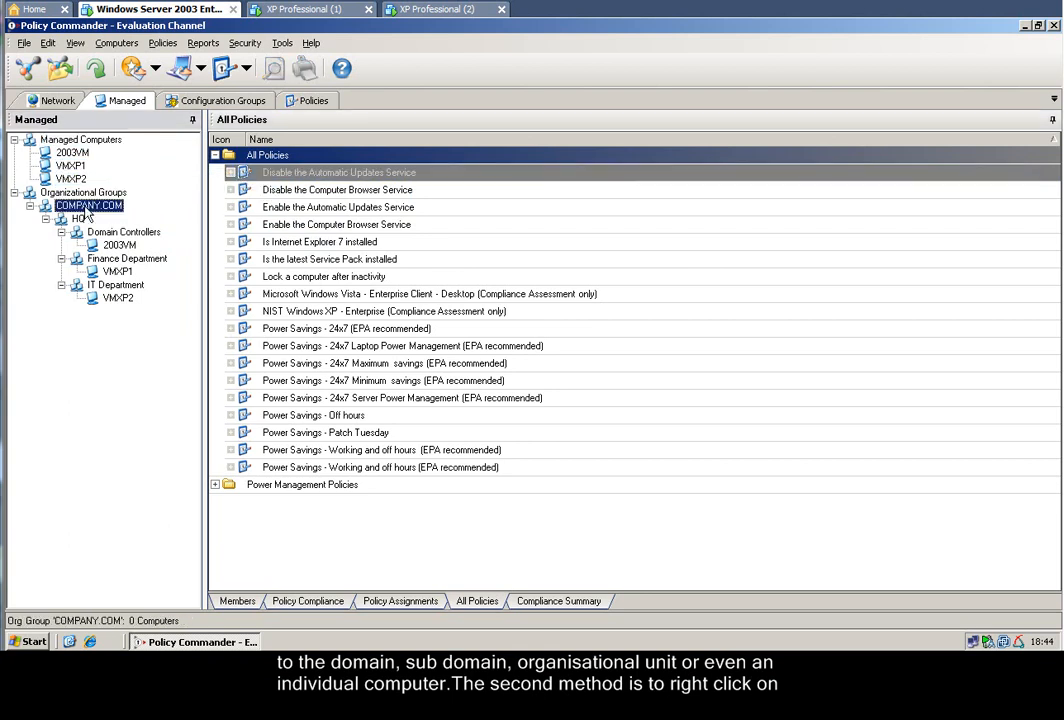
right_click(88, 208)
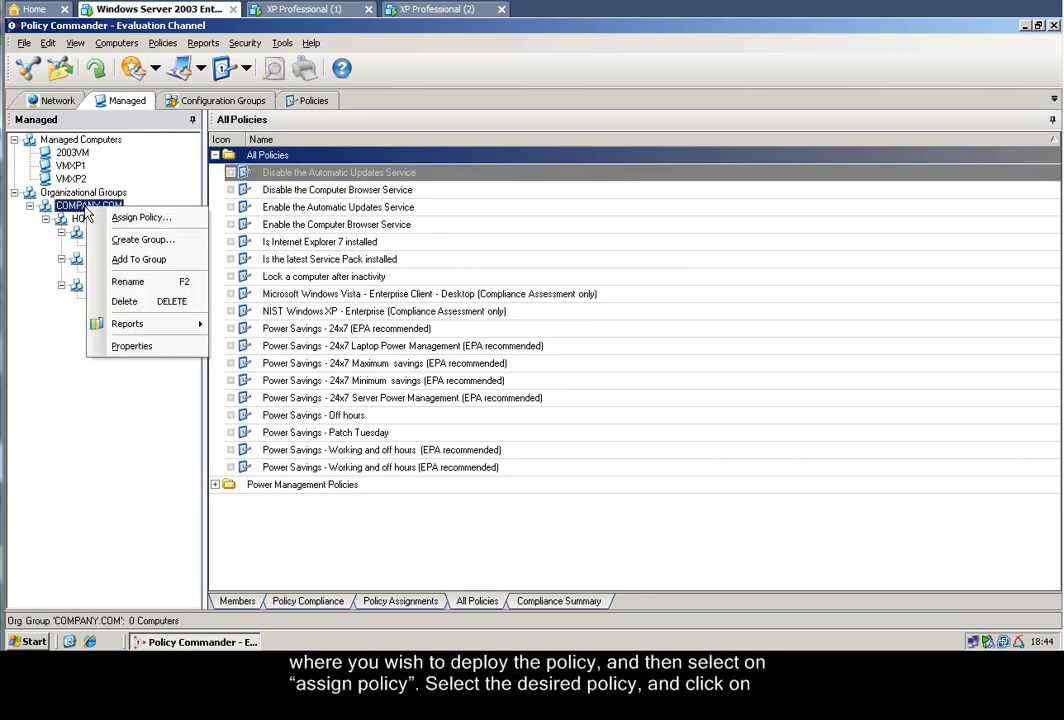
left_click(137, 218)
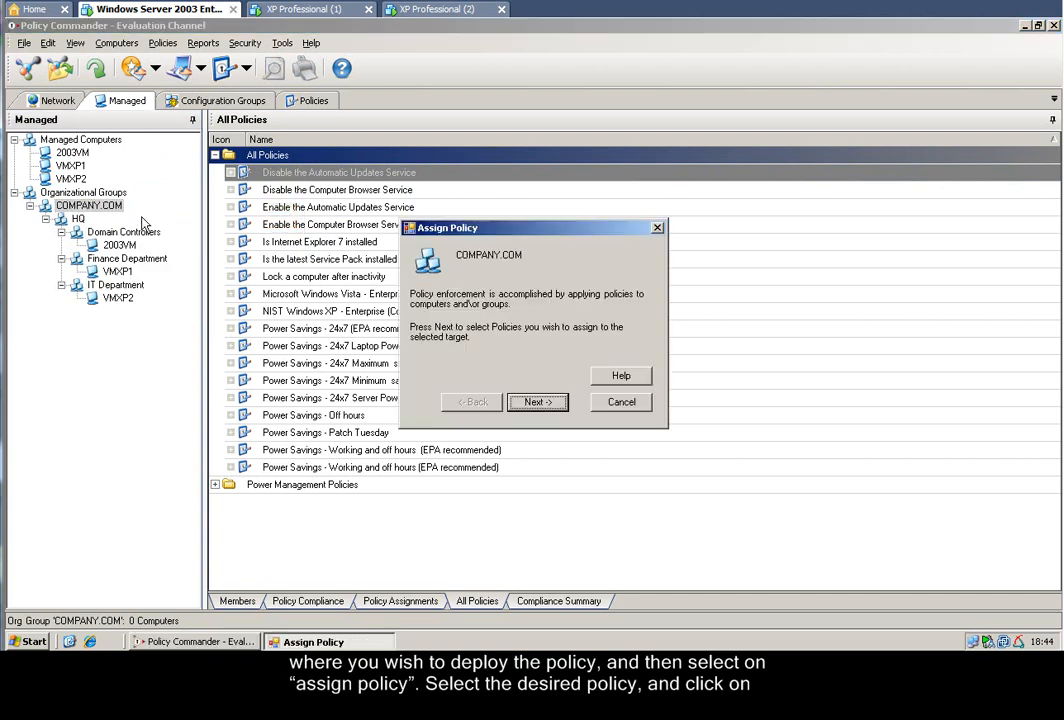
left_click(552, 404)
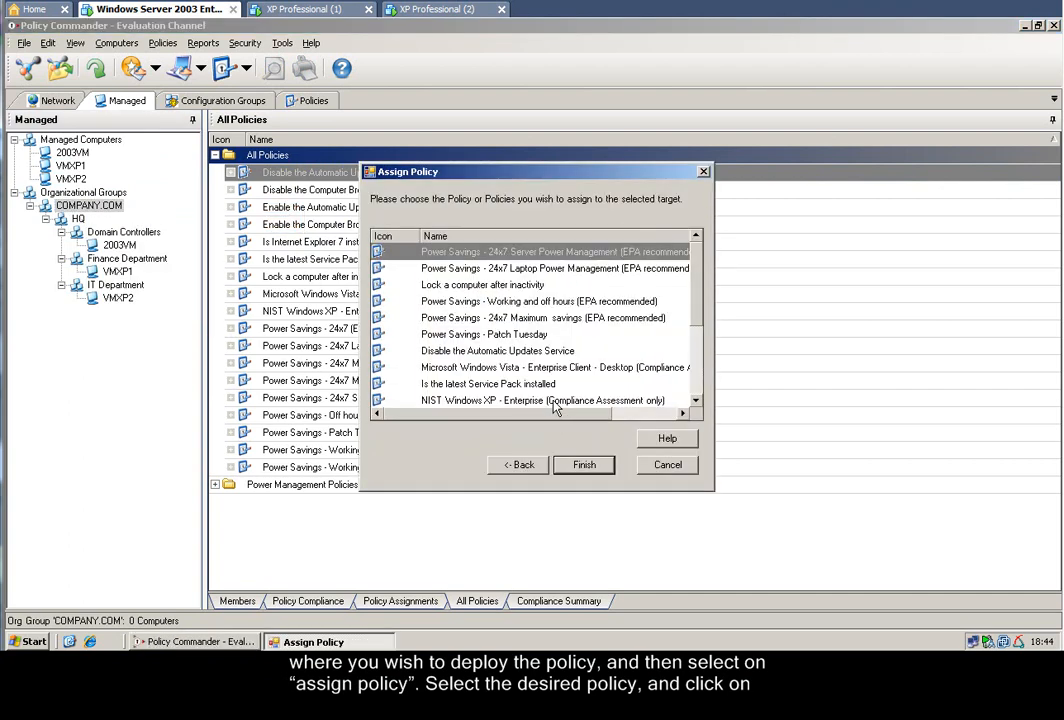
left_click(520, 351)
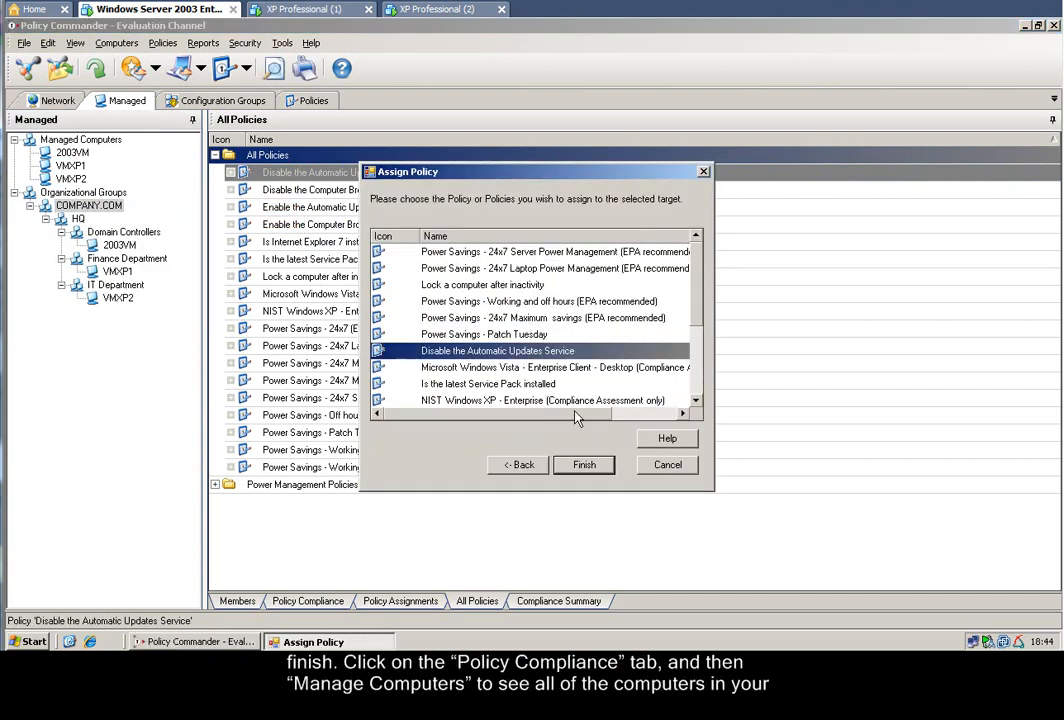
left_click(586, 465)
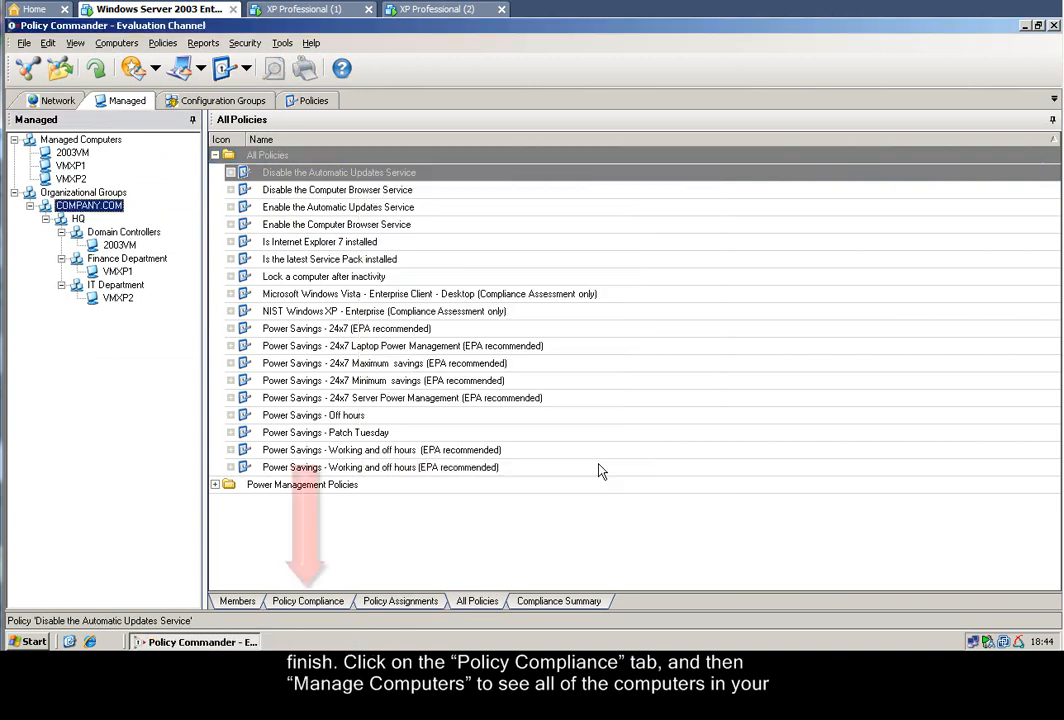
Review the policy compliance of all Managed Computers, including their compliance summary.
left_click(309, 601)
left_click(75, 141)
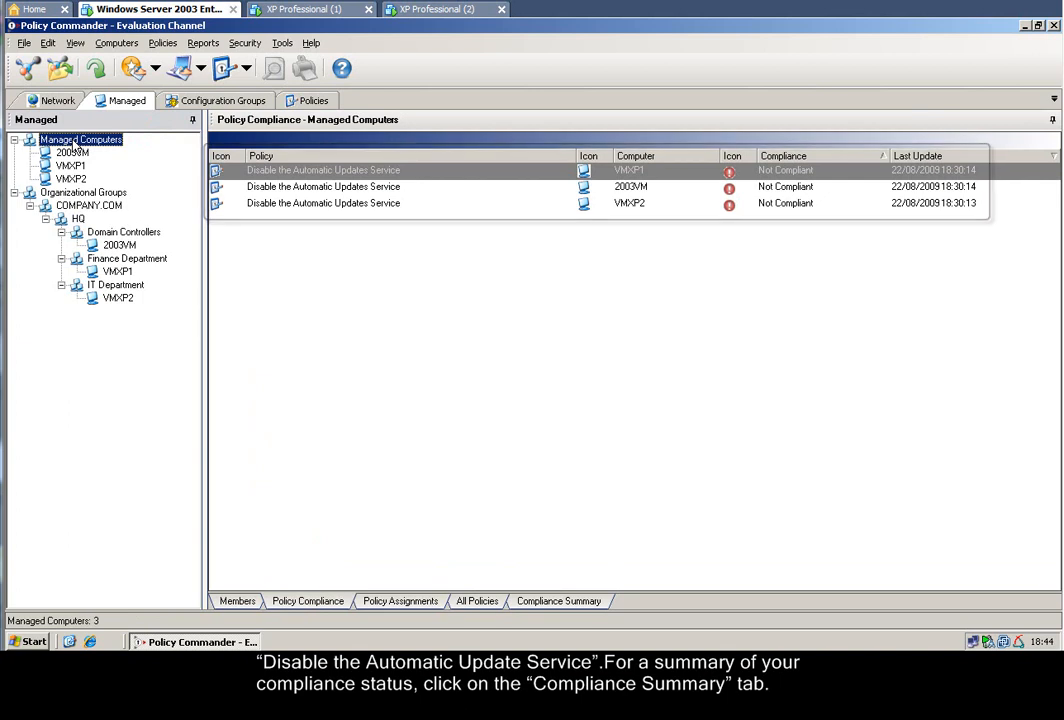
left_click(546, 603)
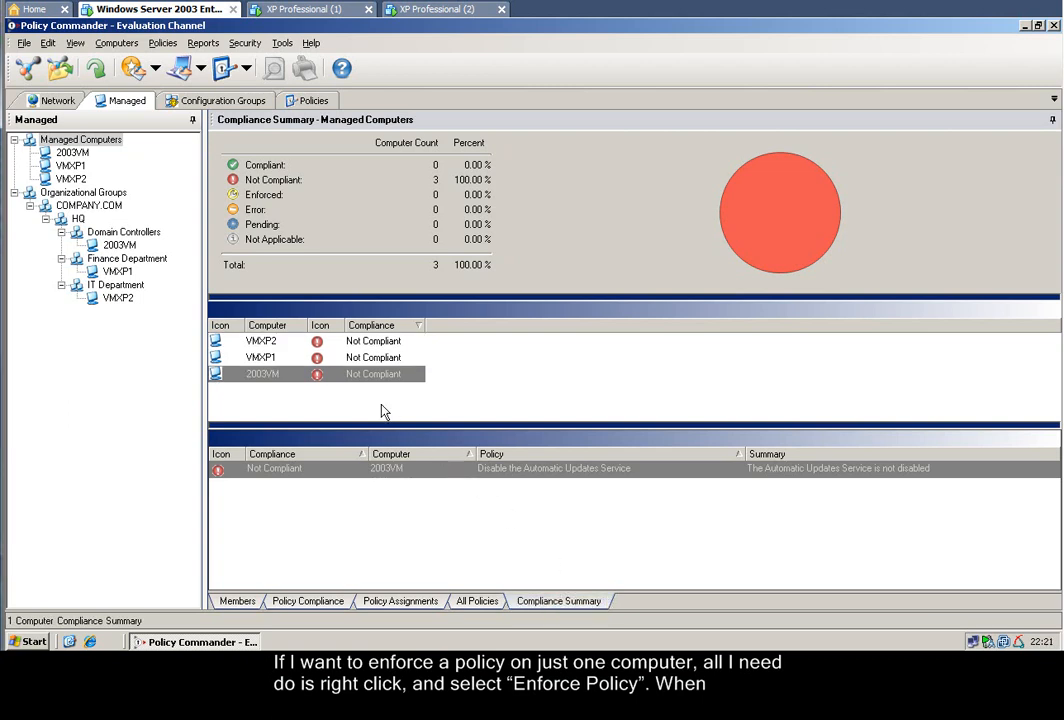
Enforce the policy on the 2003VM computer only, and refresh the compliance summary.
left_click(376, 378)
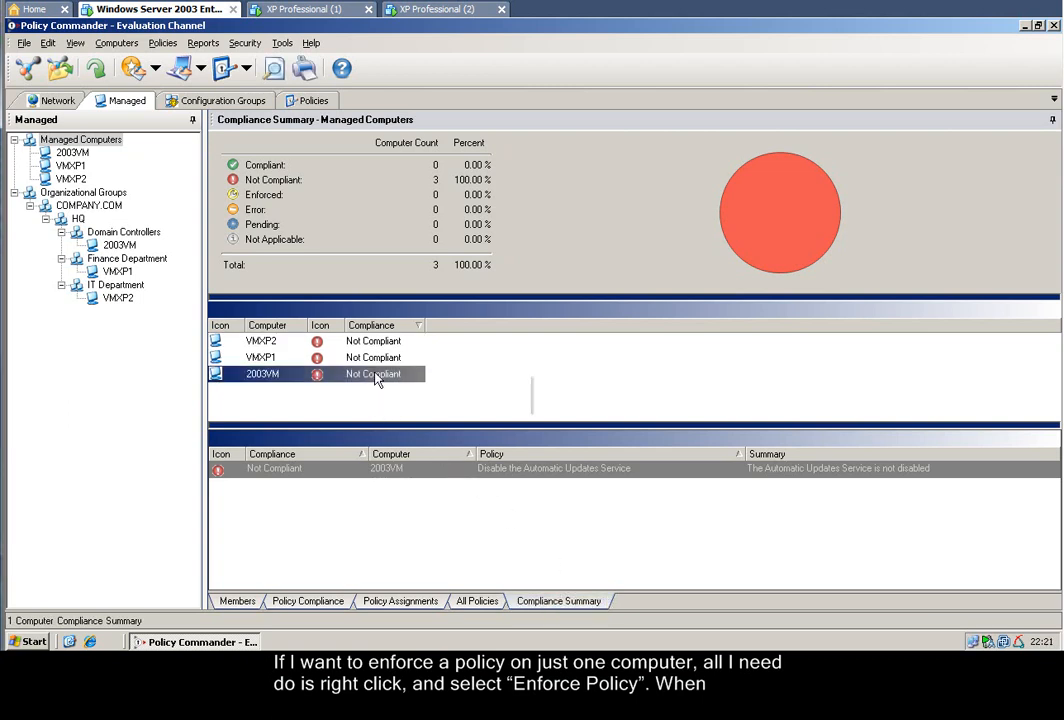
right_click(376, 378)
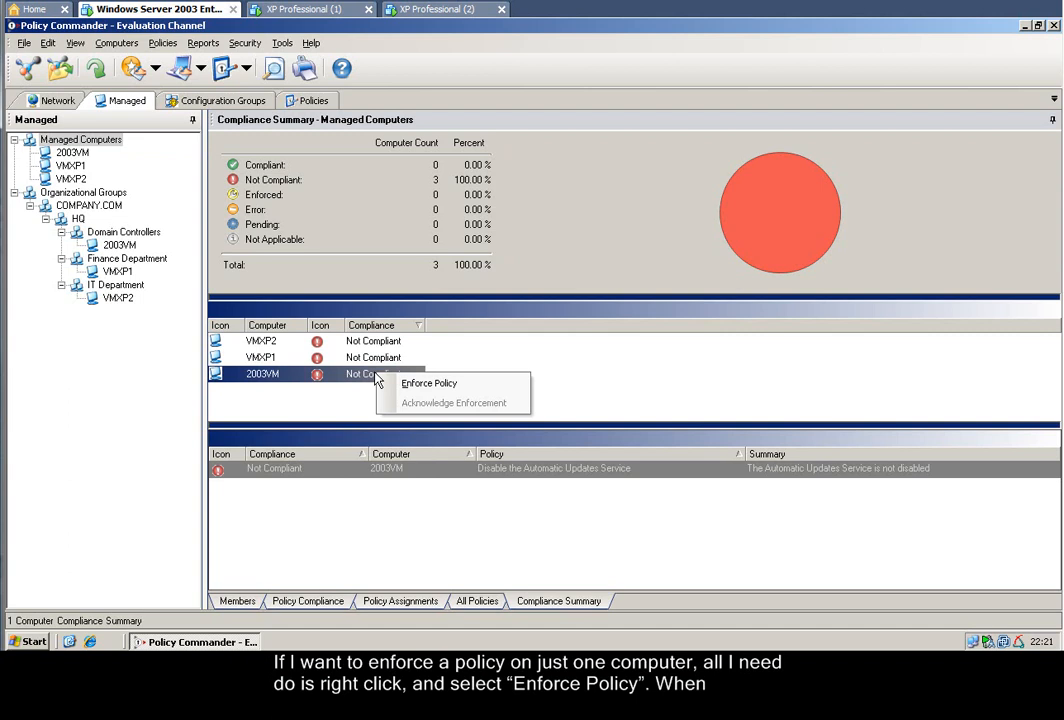
left_click(436, 387)
left_click(517, 416)
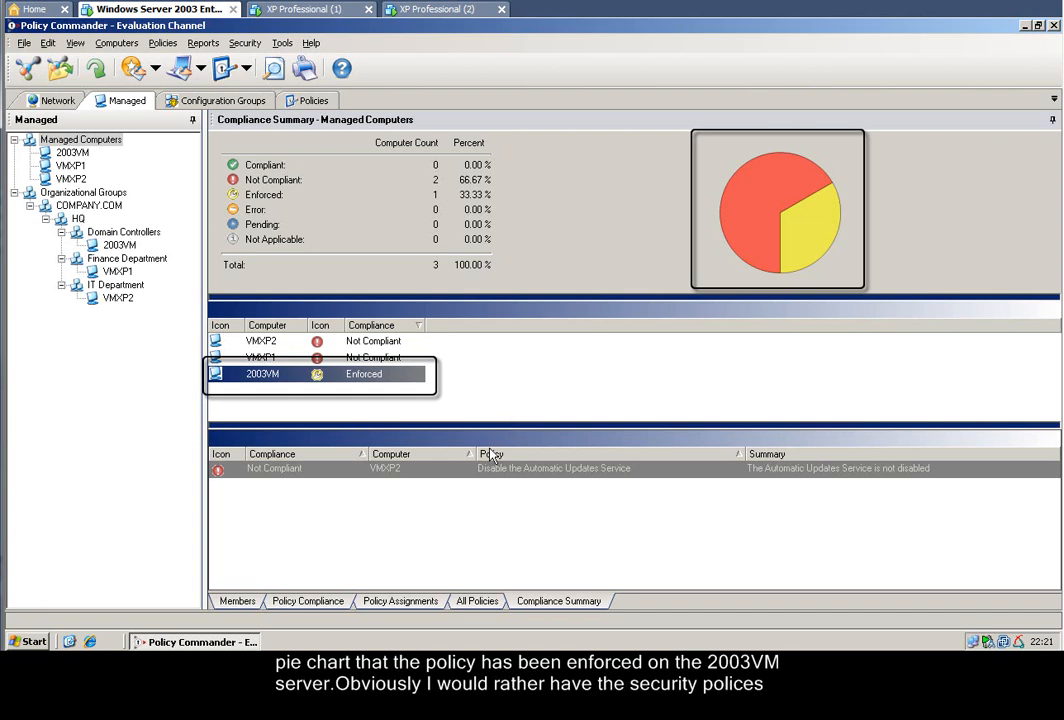
Set the Disable the Automatic Updates Service policy to Automatically Enforce when out of compliance.
left_click(319, 472)
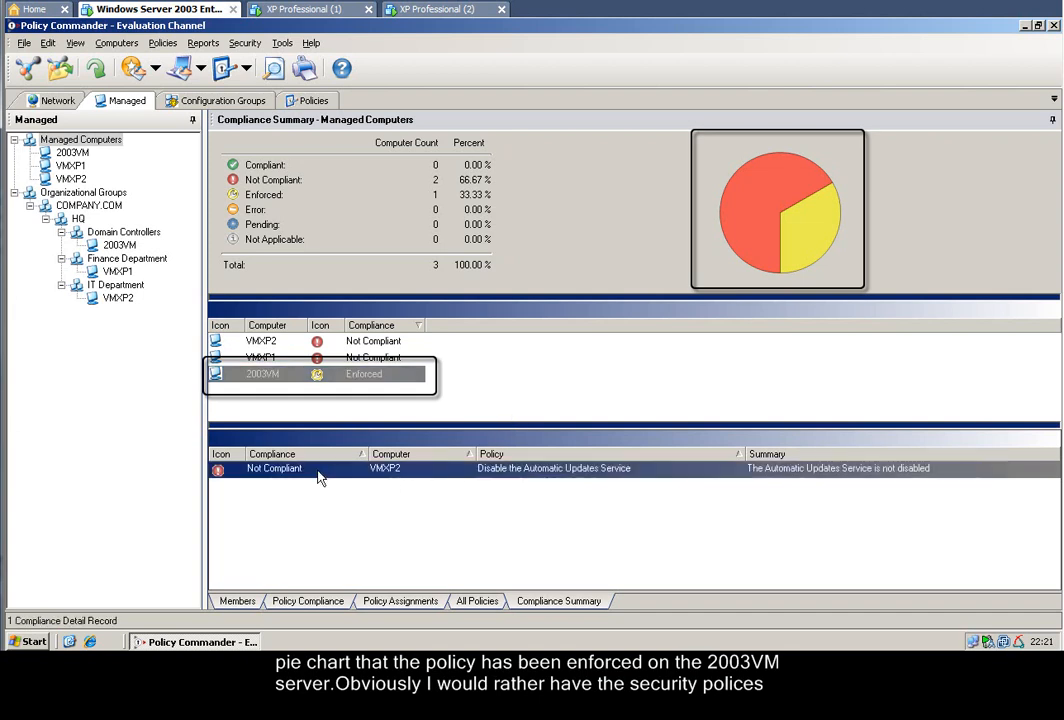
left_click(510, 409)
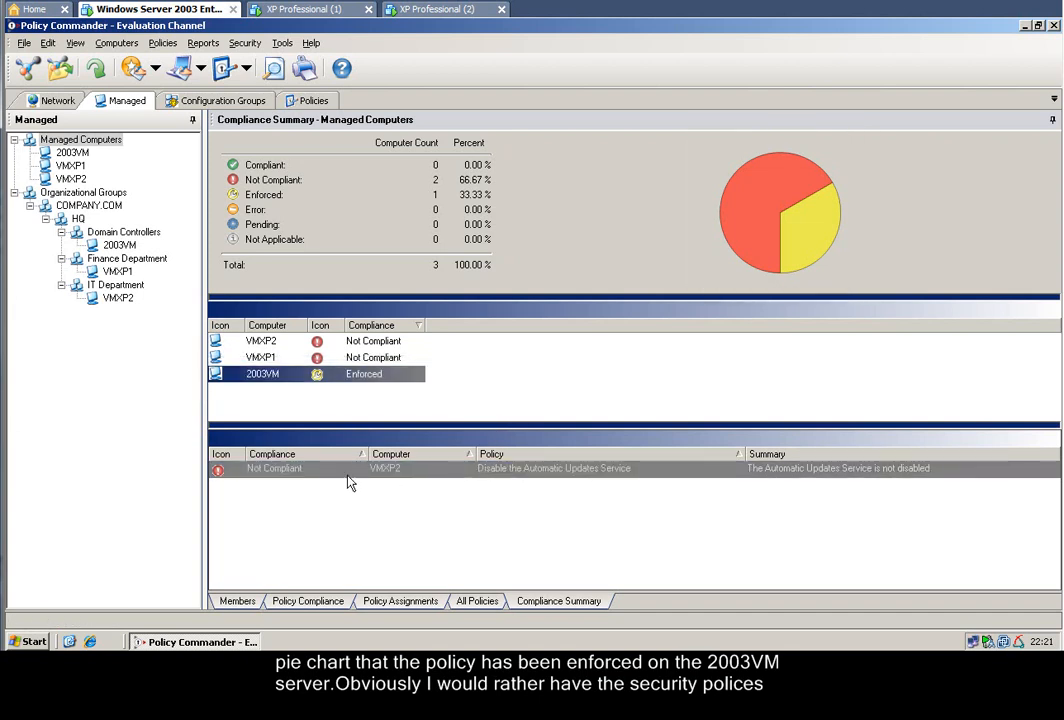
left_click(319, 476)
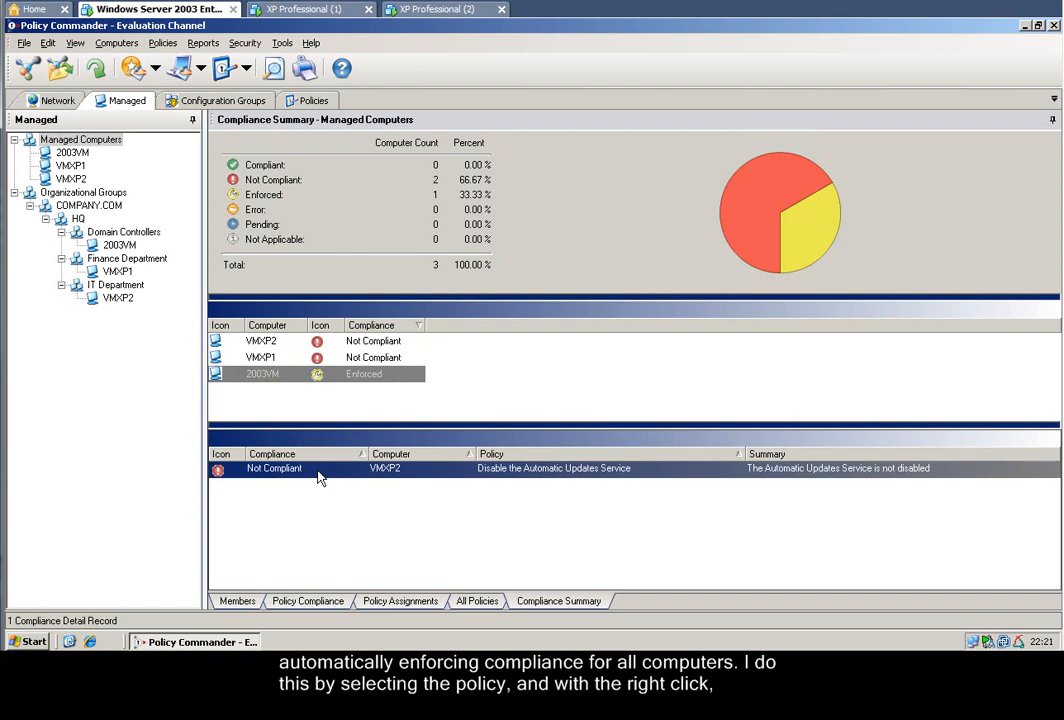
right_click(319, 476)
left_click(359, 530)
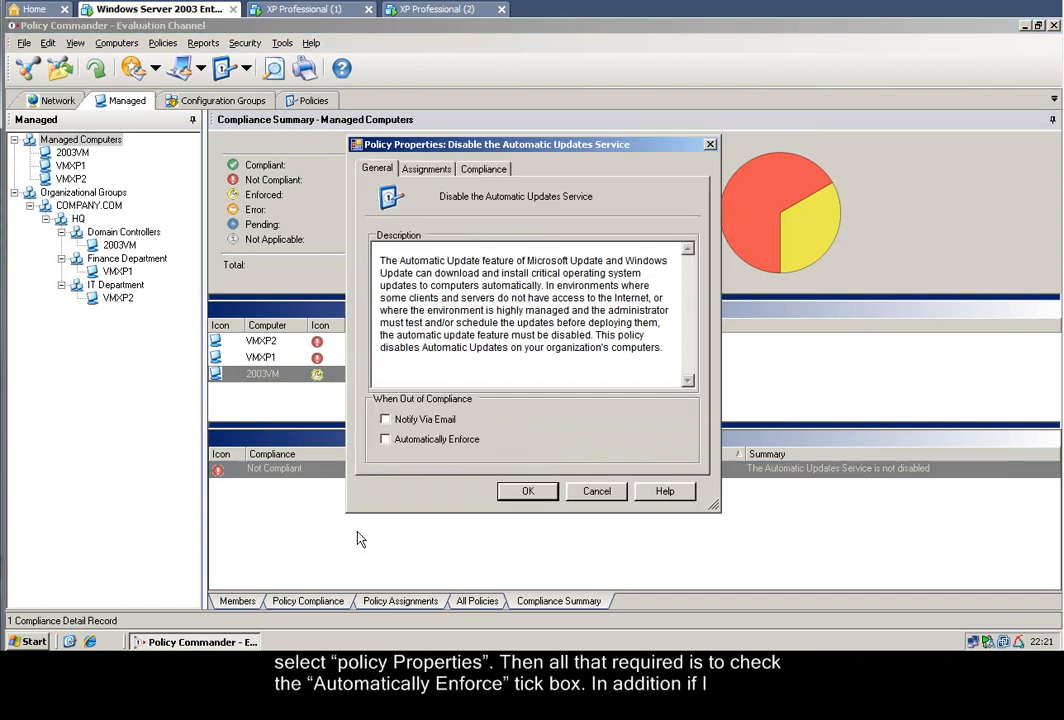
left_click(385, 441)
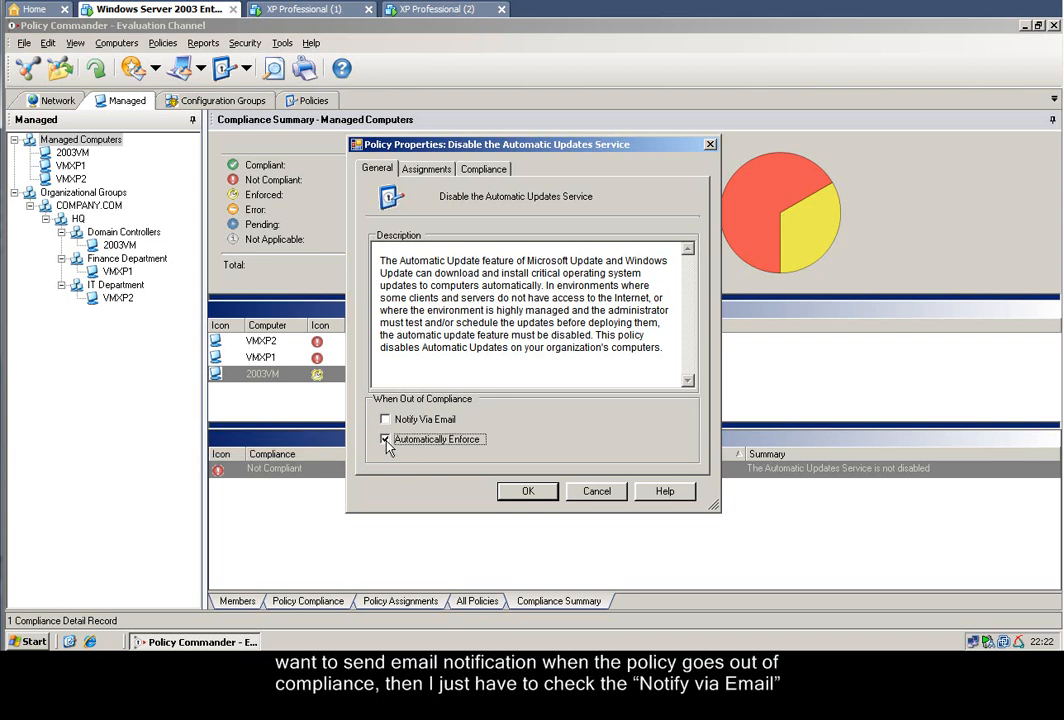
left_click(528, 491)
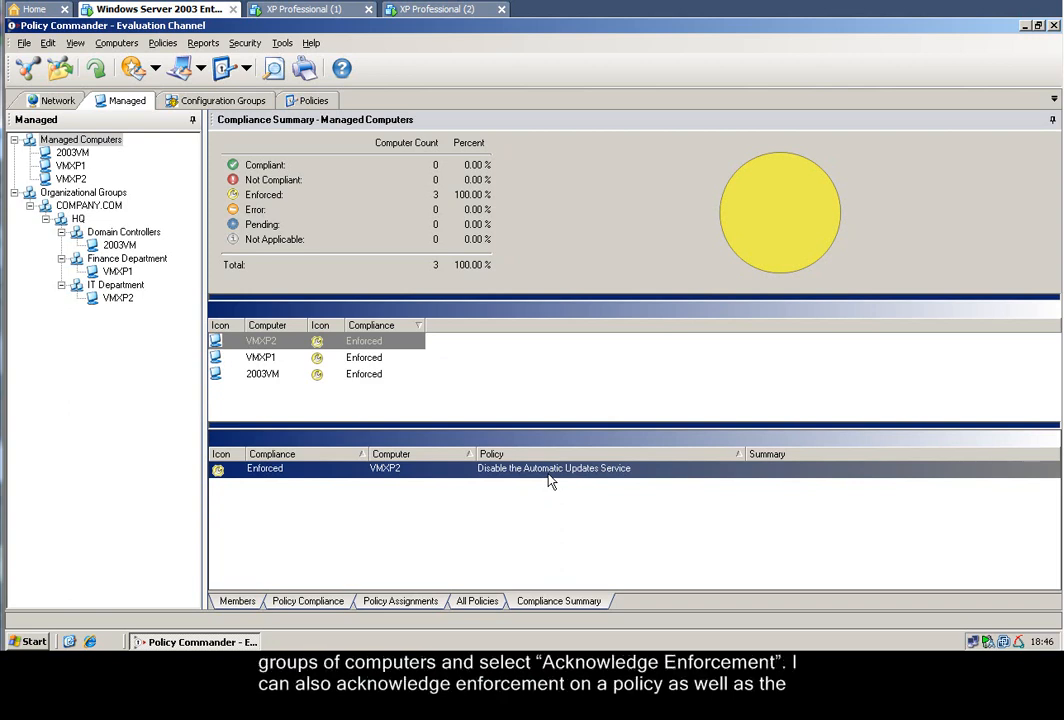
Acknowledge the enforcement of the Disable the Automatic Updates Service policy on VMXP2, VMXP1 and 2003VM.
right_click(548, 481)
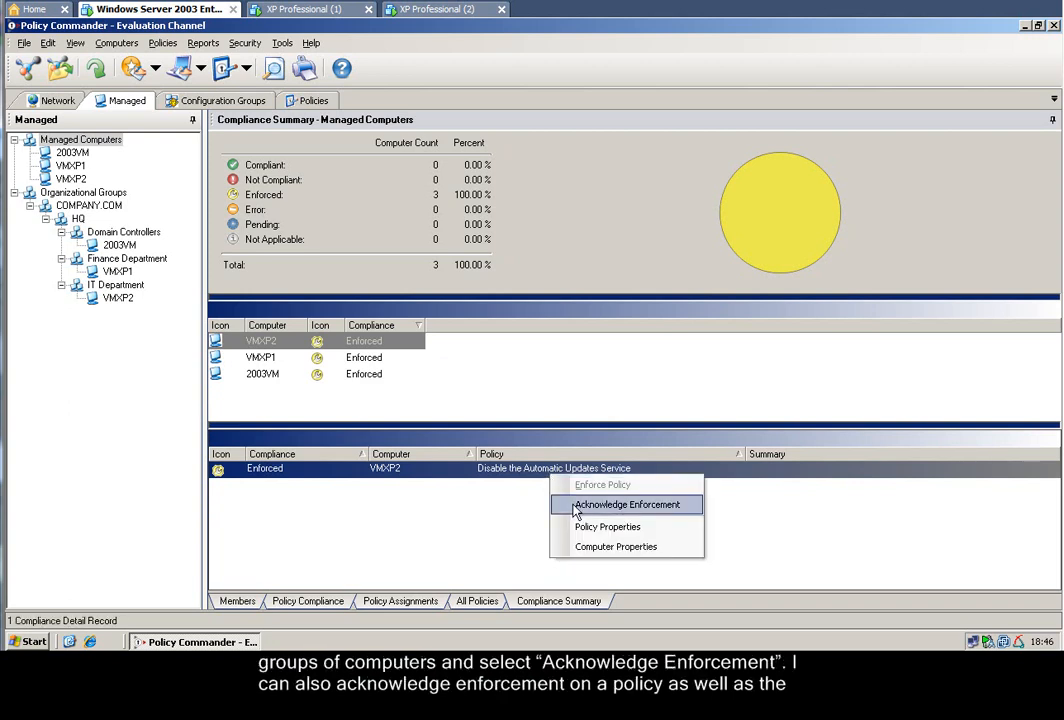
left_click(548, 505)
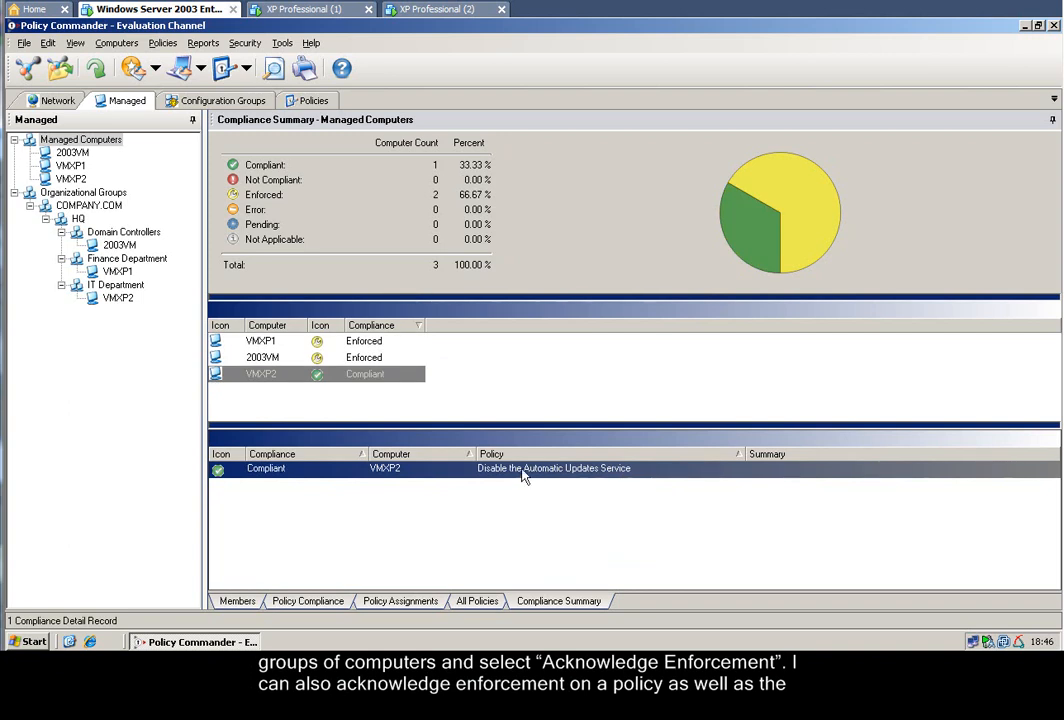
left_click(372, 344)
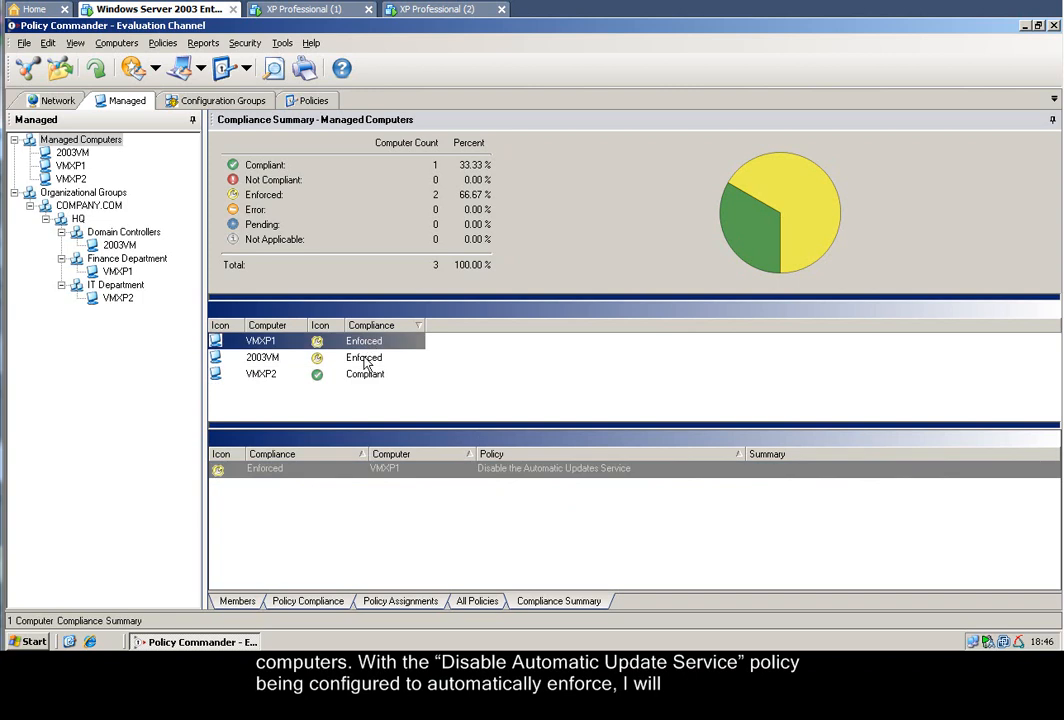
left_click(369, 360, "ctrl")
right_click(369, 361)
left_click(422, 385)
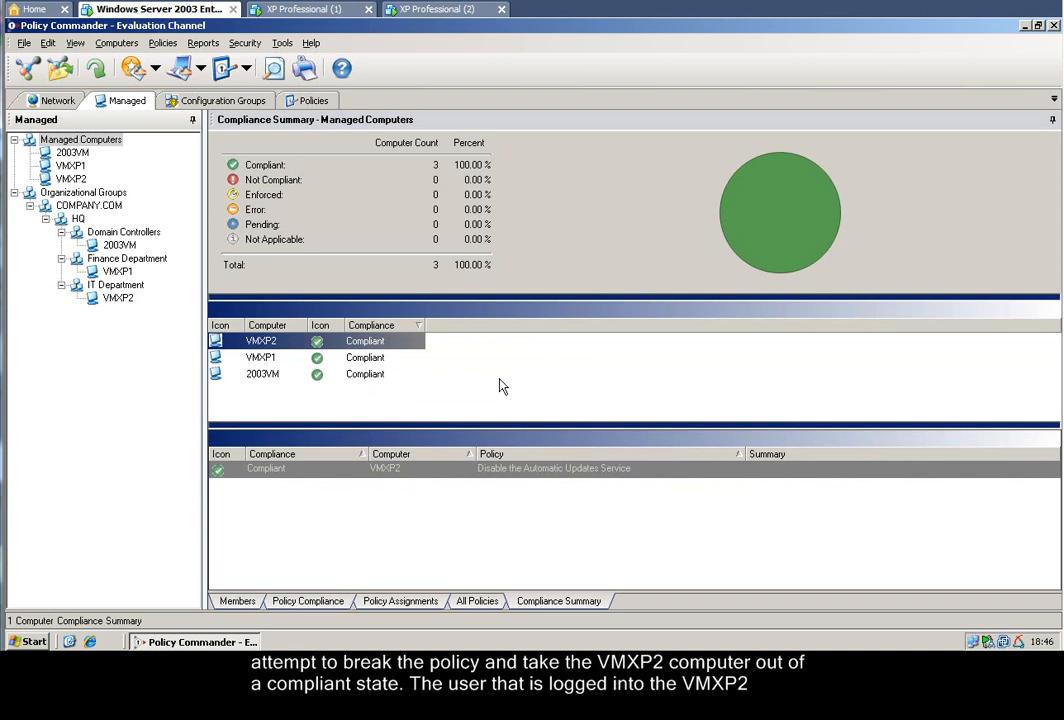
On the XP Professional (2) machine, set the Automatic Updates service's startup type to Automatic and start the service.
left_click(450, 10)
left_click(206, 640)
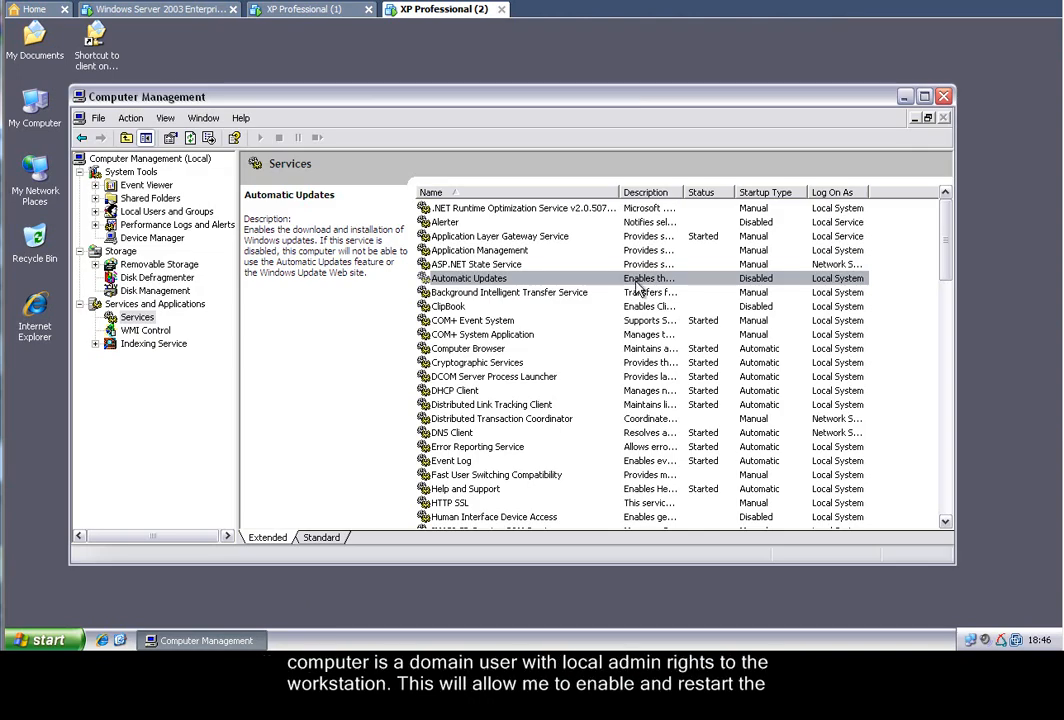
right_click(648, 284)
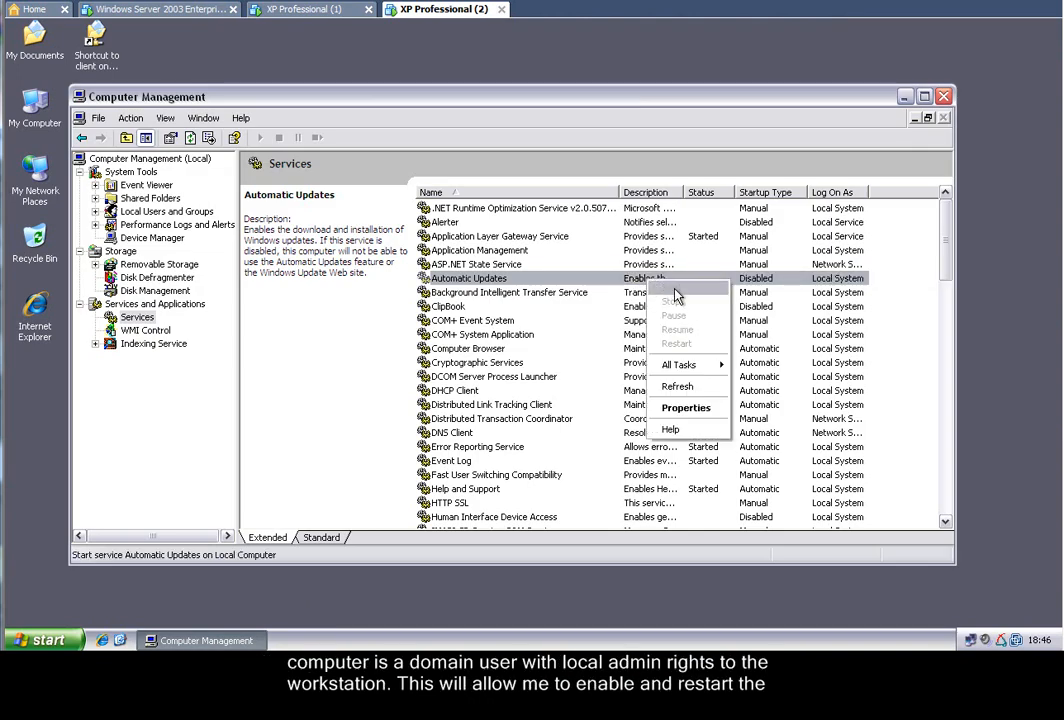
left_click(686, 408)
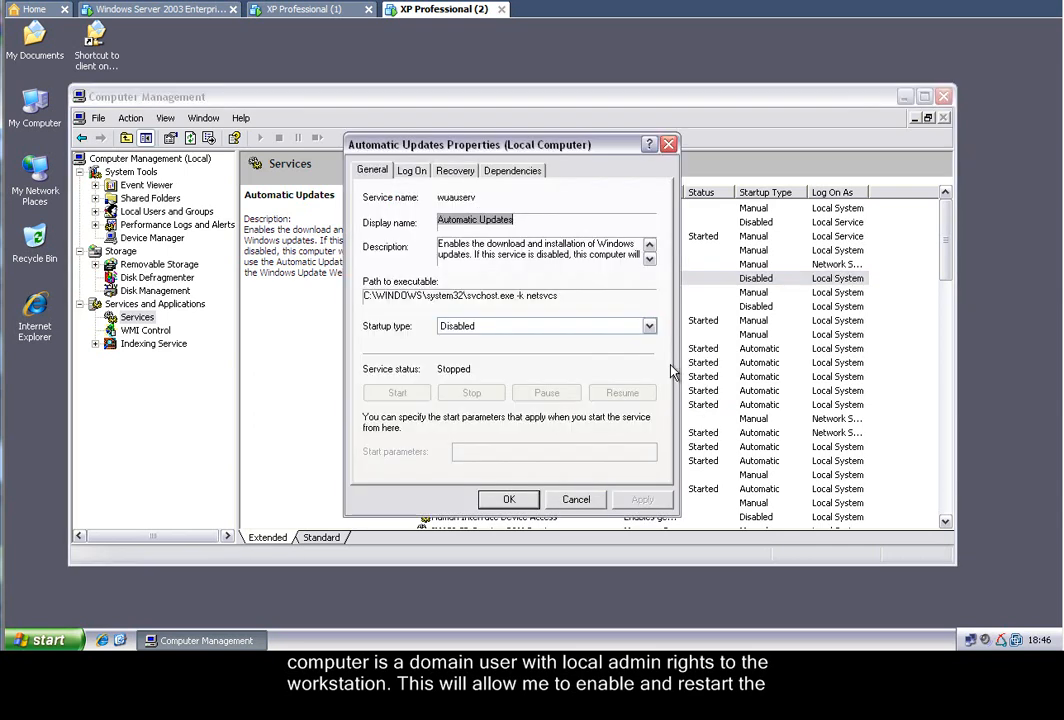
left_click(560, 326)
left_click(545, 338)
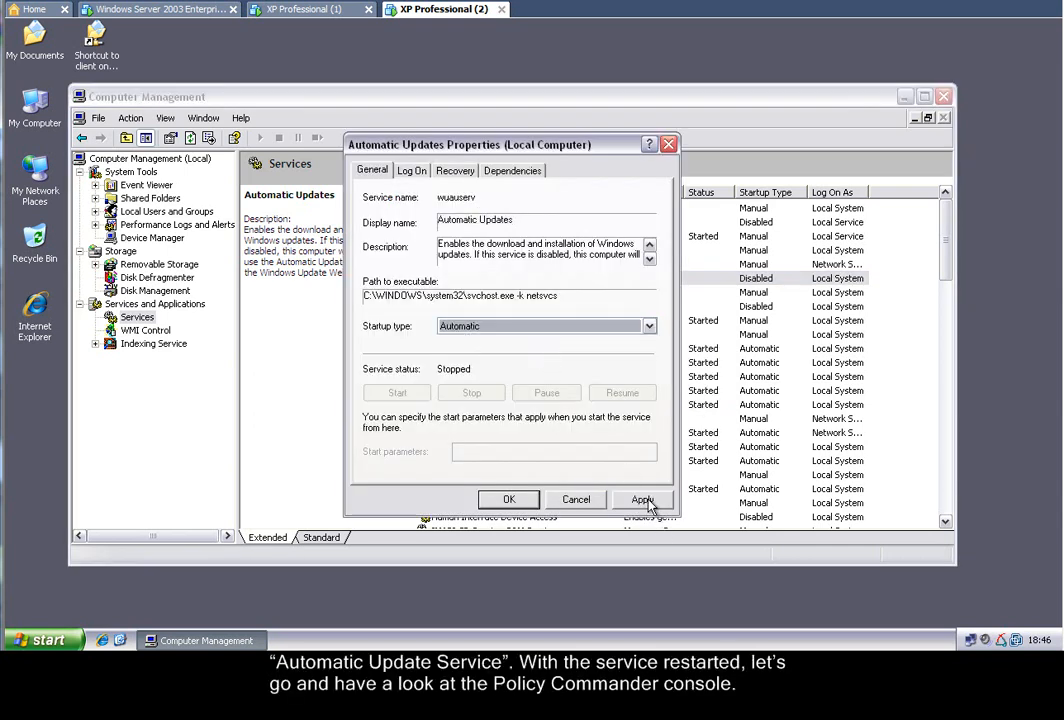
left_click(641, 497)
left_click(400, 393)
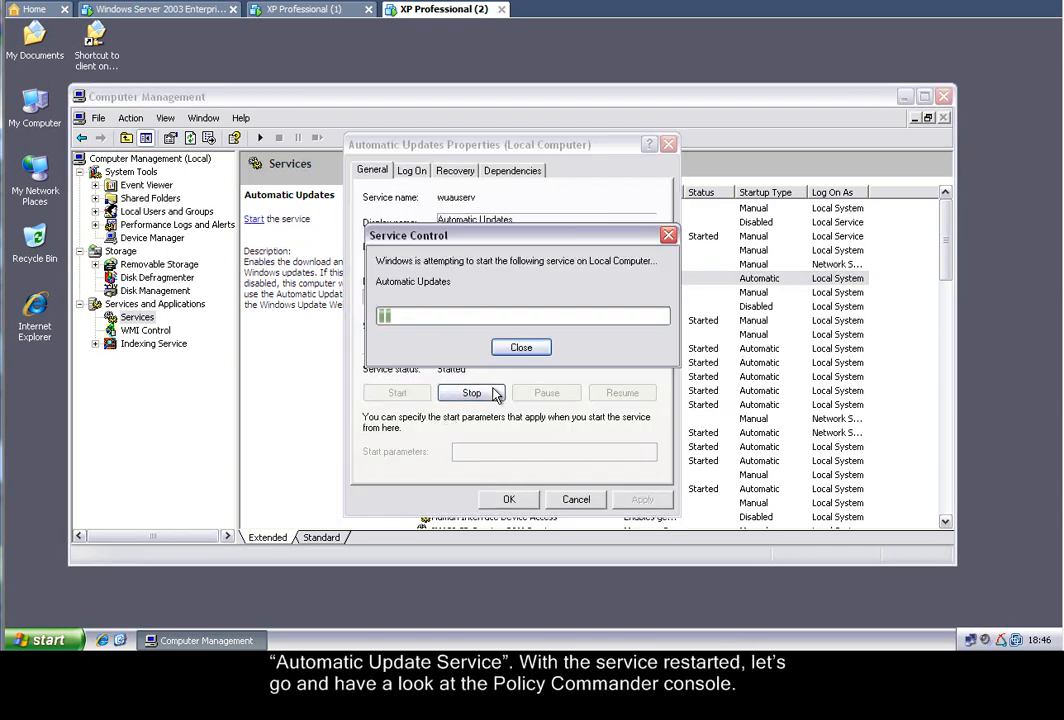
left_click(509, 500)
Refresh the compliance summary in Policy Commander on the server, and check the Automatic Updates service on XP Professional (2).
left_click(160, 9)
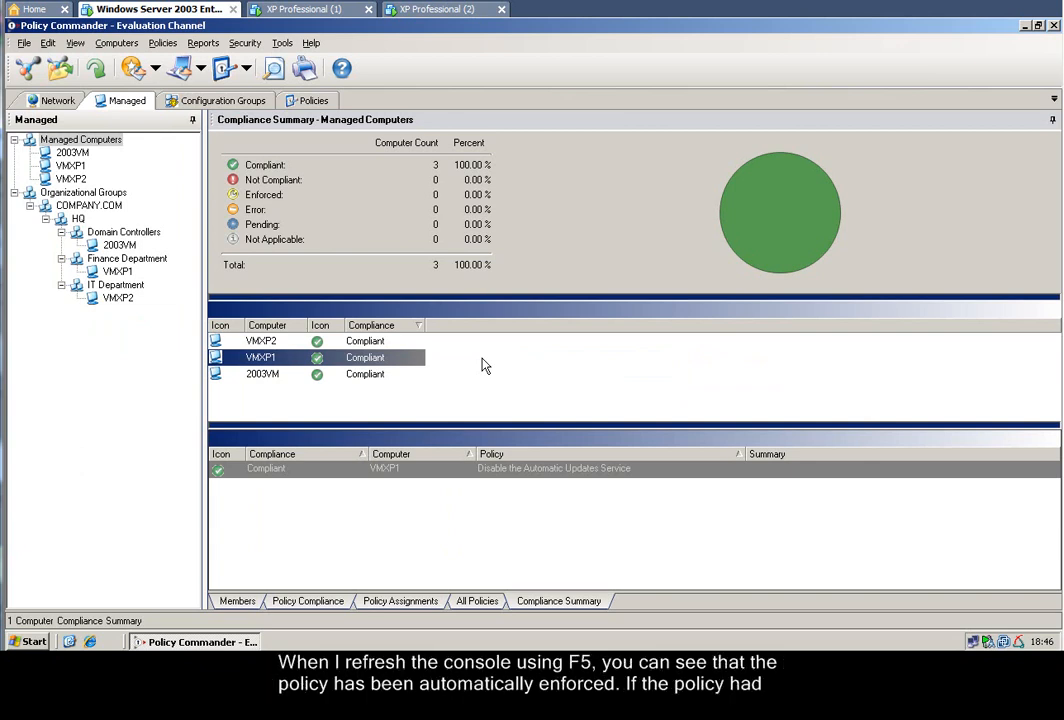
key("F5")
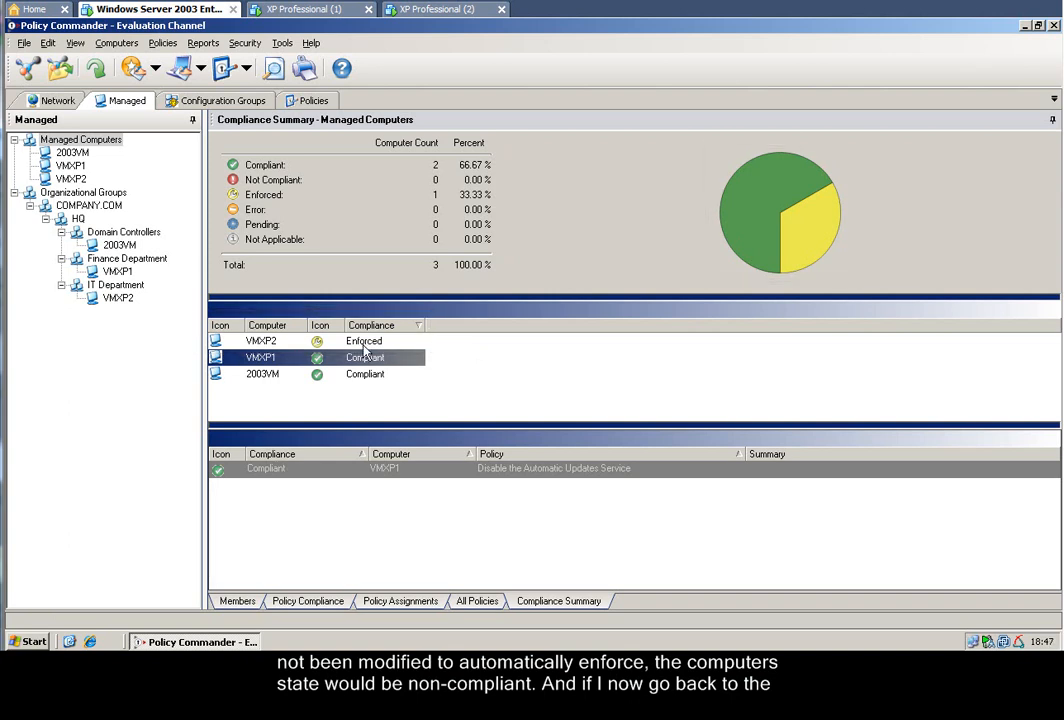
left_click(415, 10)
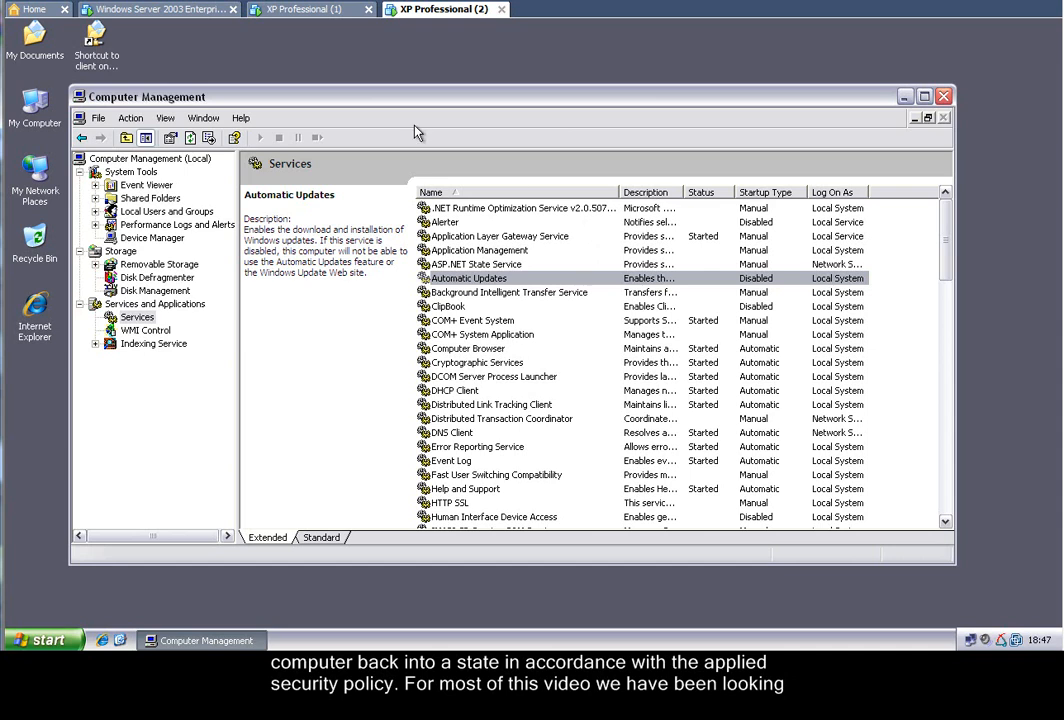
Back in Policy Commander, acknowledge enforcement of the Disable the Automatic Updates Service policy at the policy level and display its policy compliance list.
left_click(191, 12)
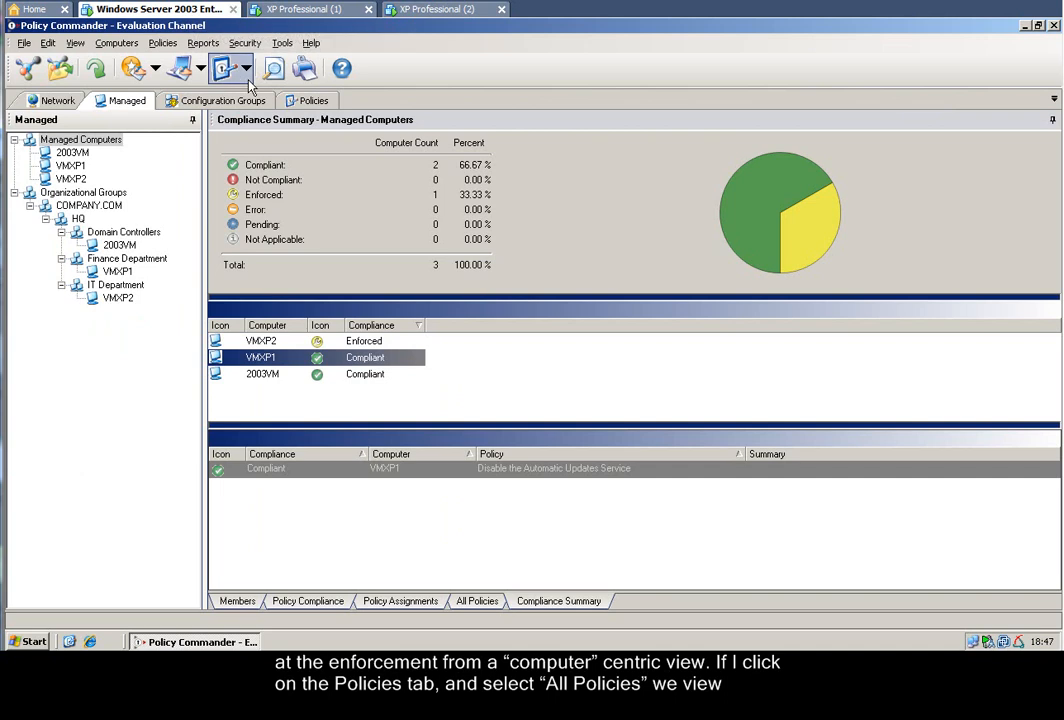
left_click(313, 101)
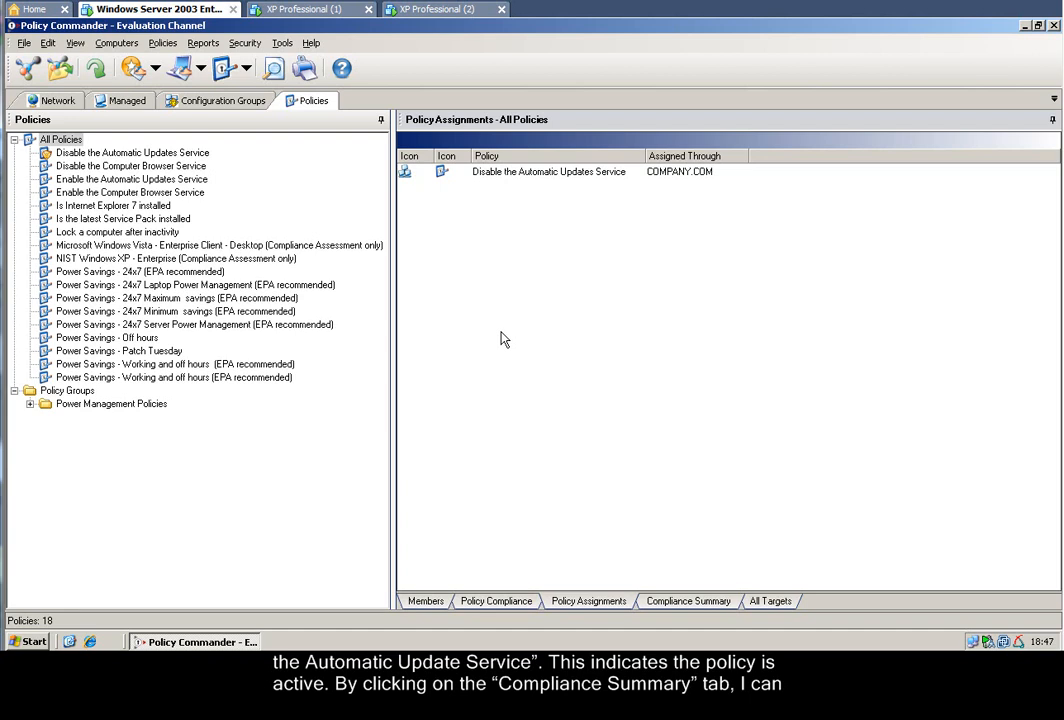
left_click(719, 608)
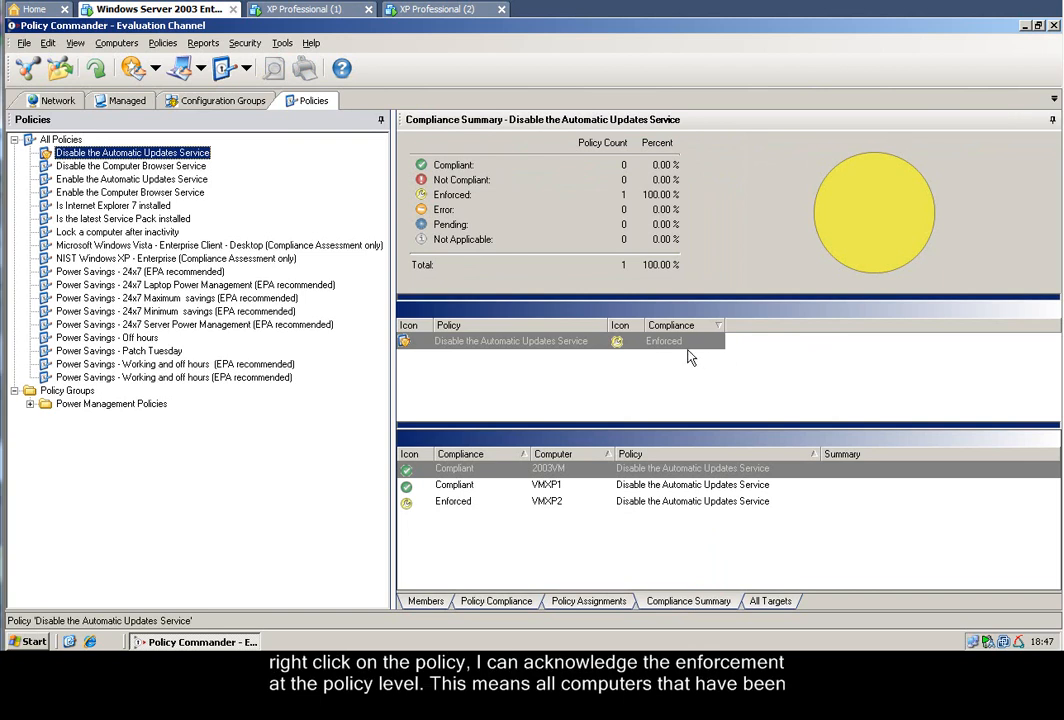
right_click(650, 342)
left_click(705, 375)
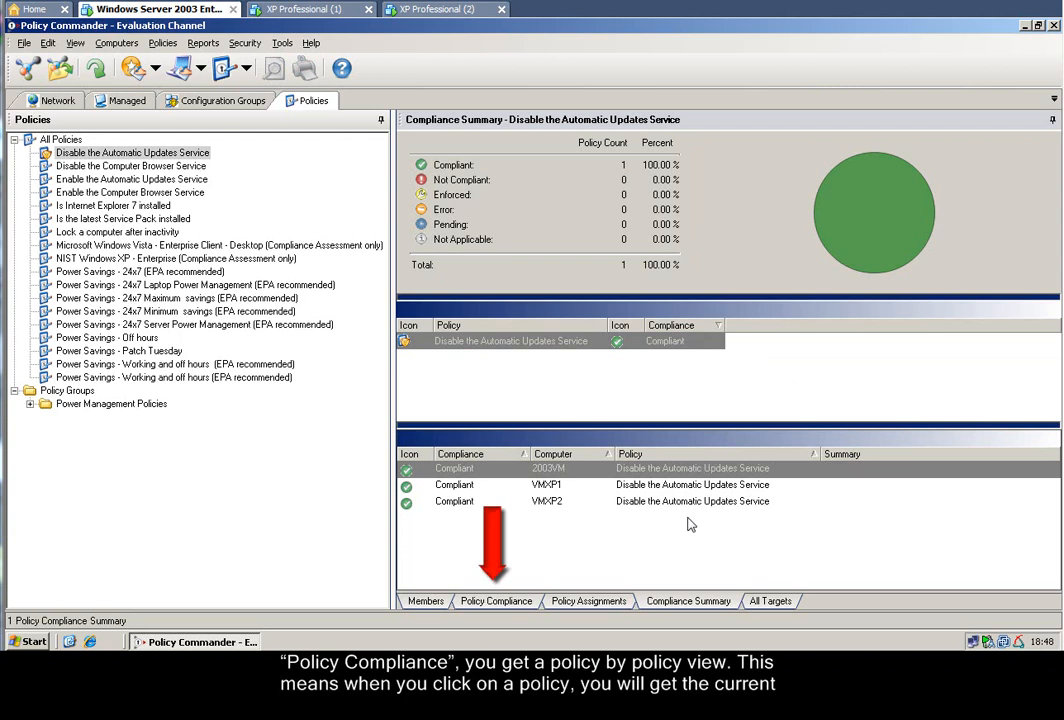
left_click(504, 610)
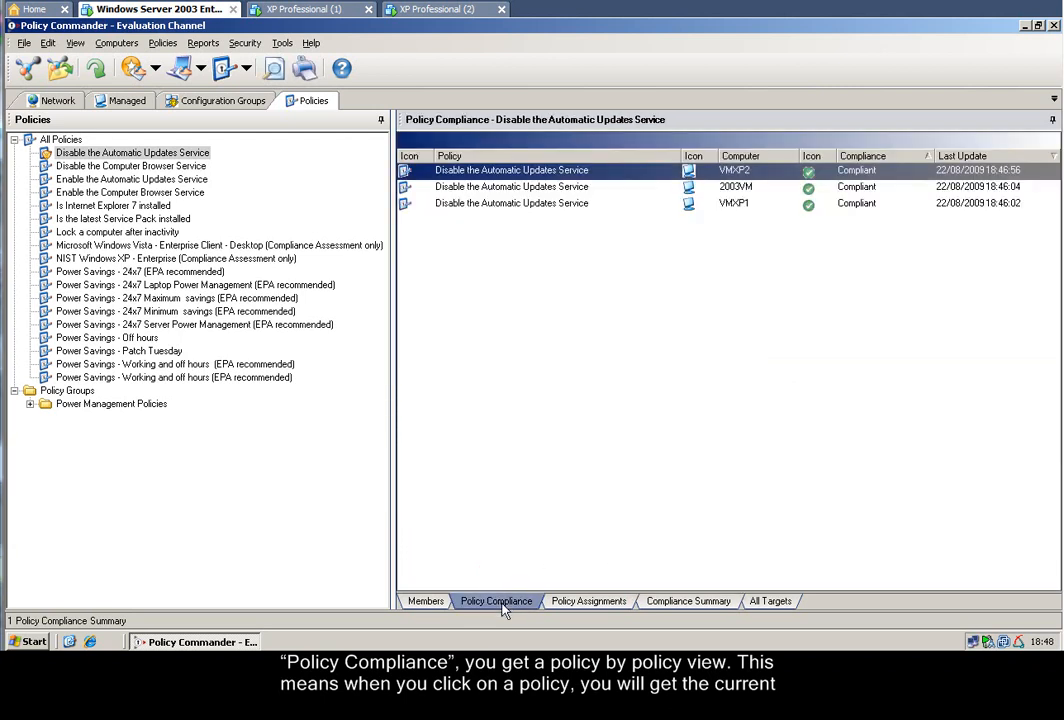